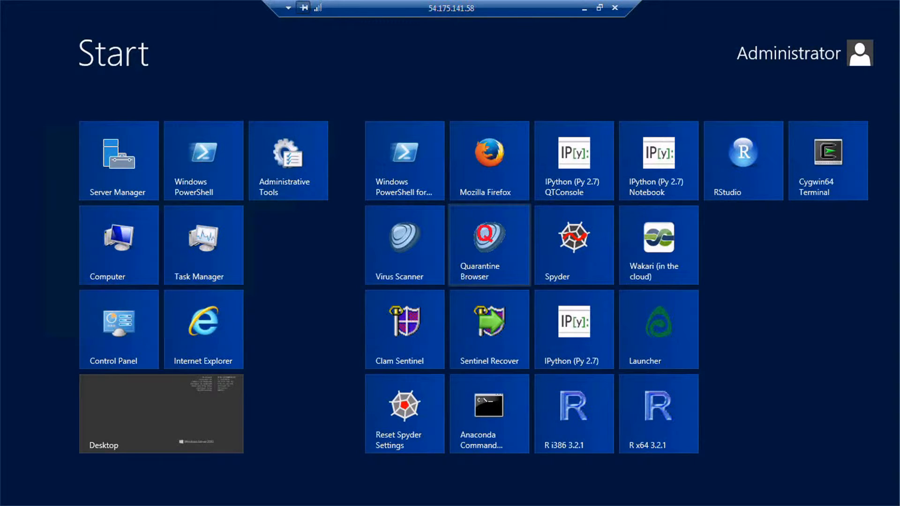
Examine the complete list of apps installed on the server, then return to the Start screen.
{"action": "key", "text": "super"}
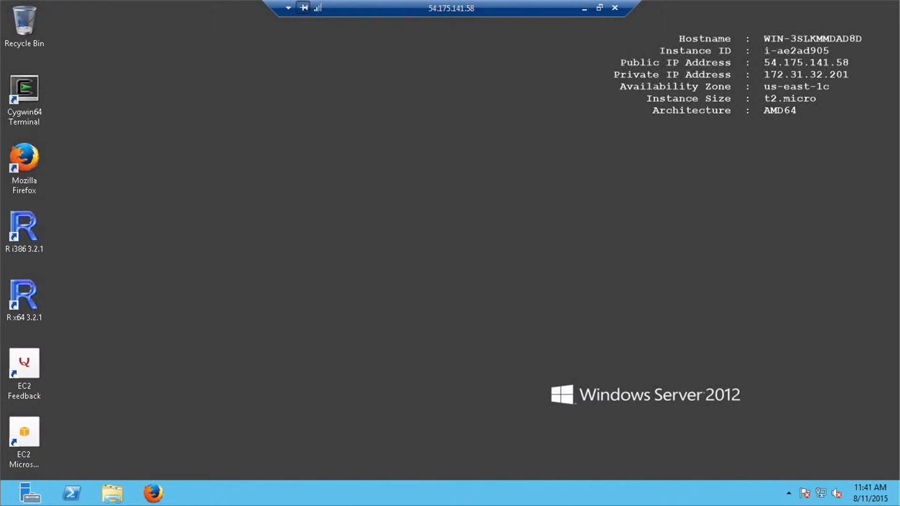
{"action": "key", "text": "super"}
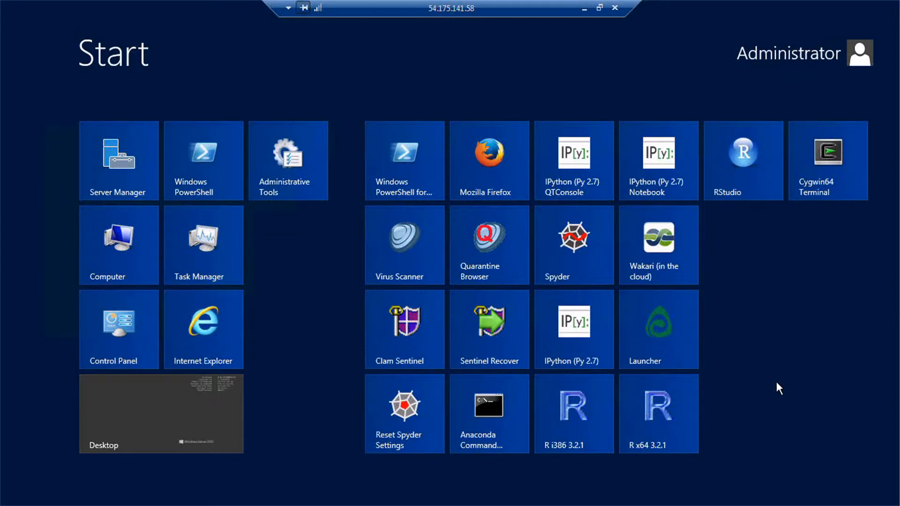
{"action": "right_click", "coordinate": [312, 251]}
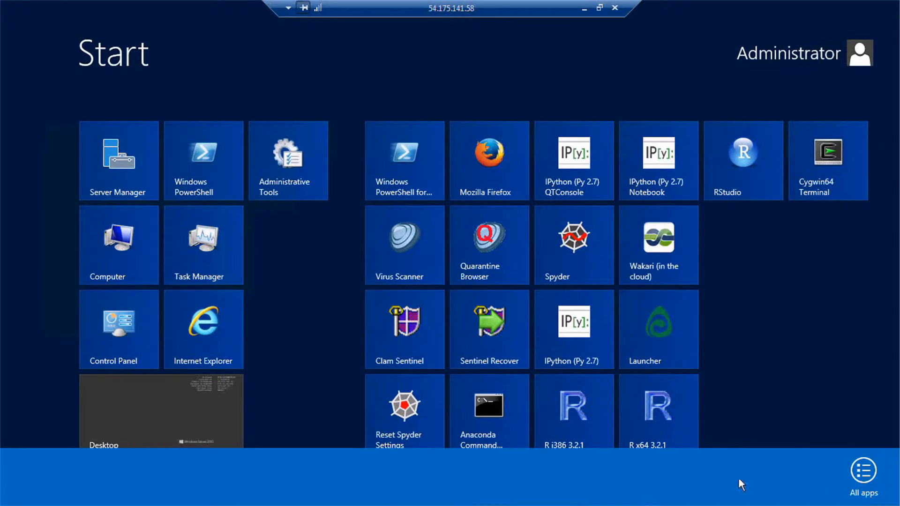
{"action": "left_click", "coordinate": [861, 472]}
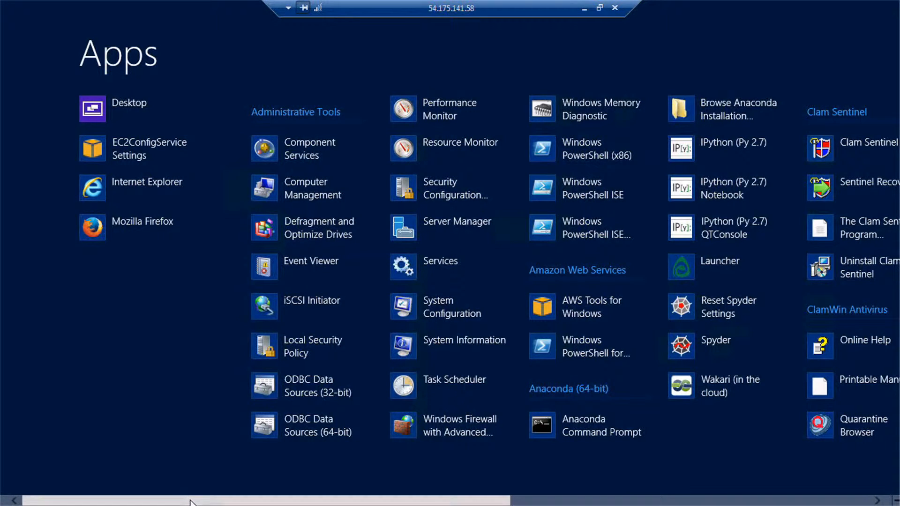
{"action": "left_click_drag", "start_coordinate": [190, 502], "coordinate": [458, 497]}
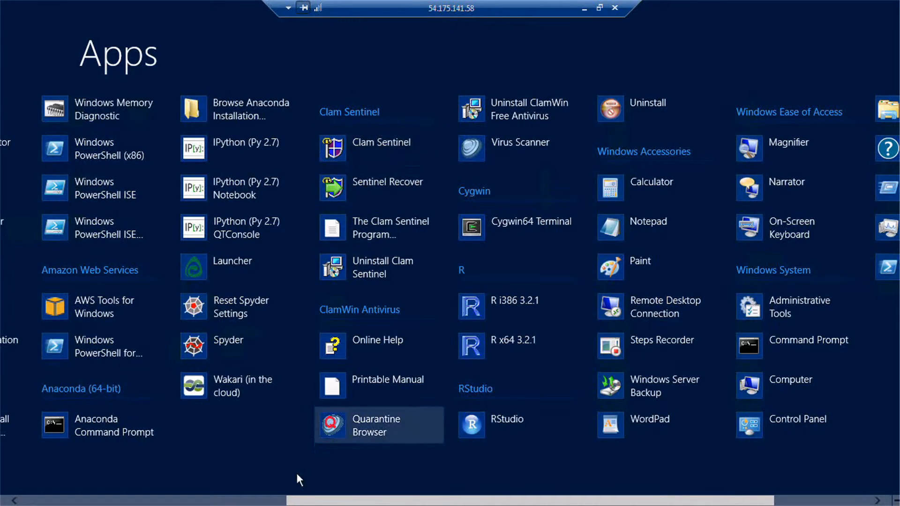
{"action": "left_click_drag", "start_coordinate": [306, 502], "coordinate": [173, 501]}
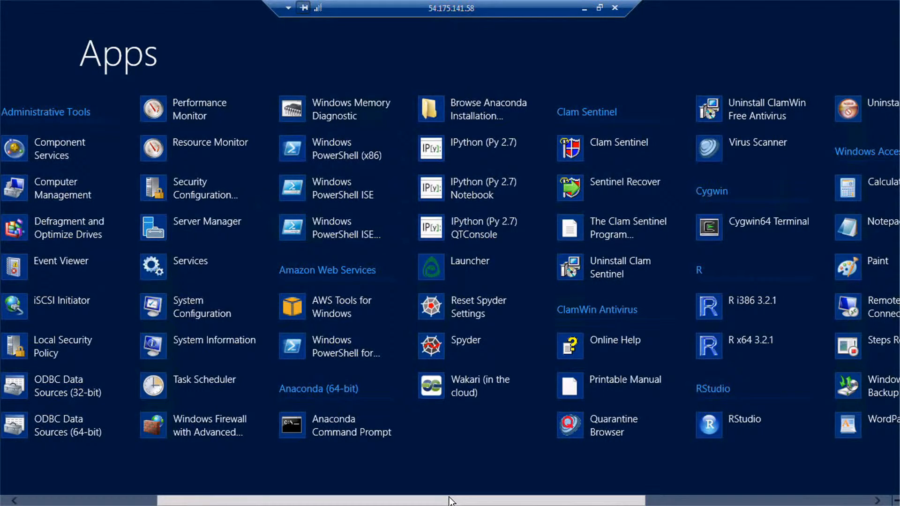
{"action": "scroll", "coordinate": [456, 499], "scroll_direction": "down", "scroll_amount": 3}
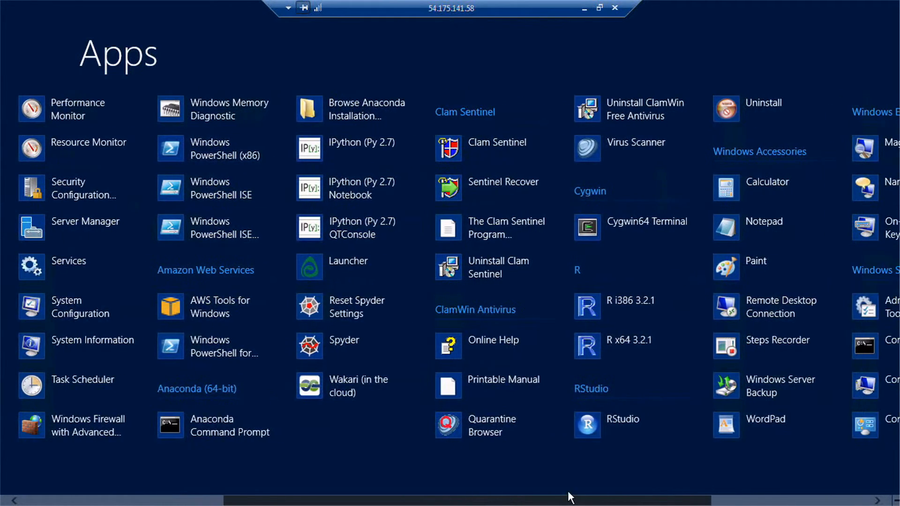
{"action": "scroll", "coordinate": [570, 497], "scroll_direction": "down", "scroll_amount": 5}
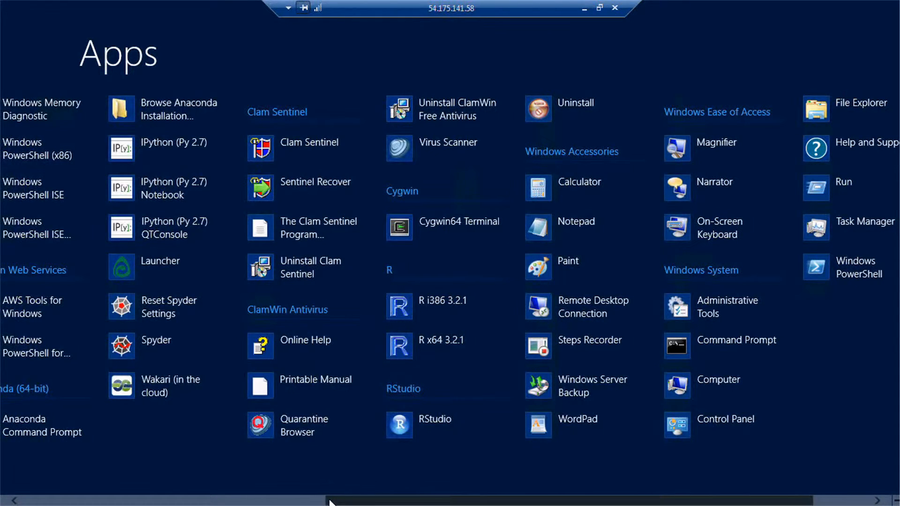
{"action": "scroll", "coordinate": [331, 497], "scroll_direction": "up", "scroll_amount": 3}
{"action": "scroll", "coordinate": [263, 497], "scroll_direction": "up", "scroll_amount": 10}
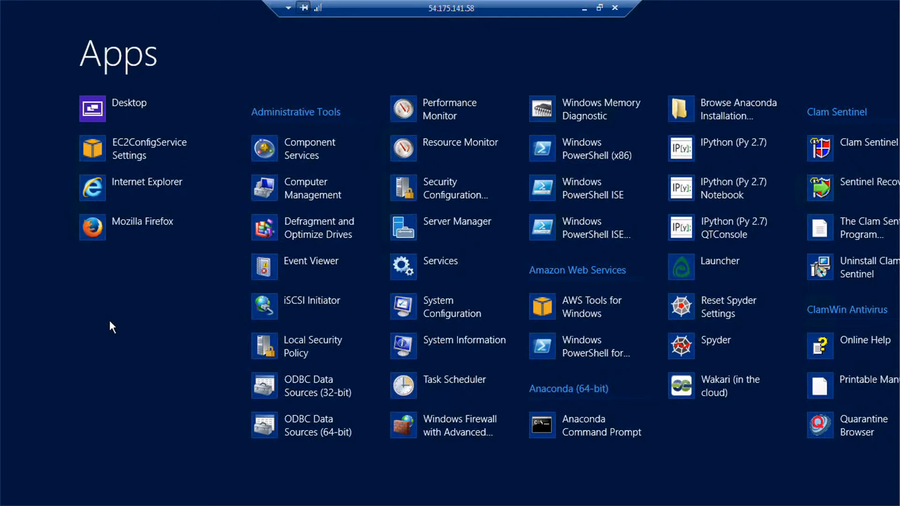
{"action": "key", "text": "Escape"}
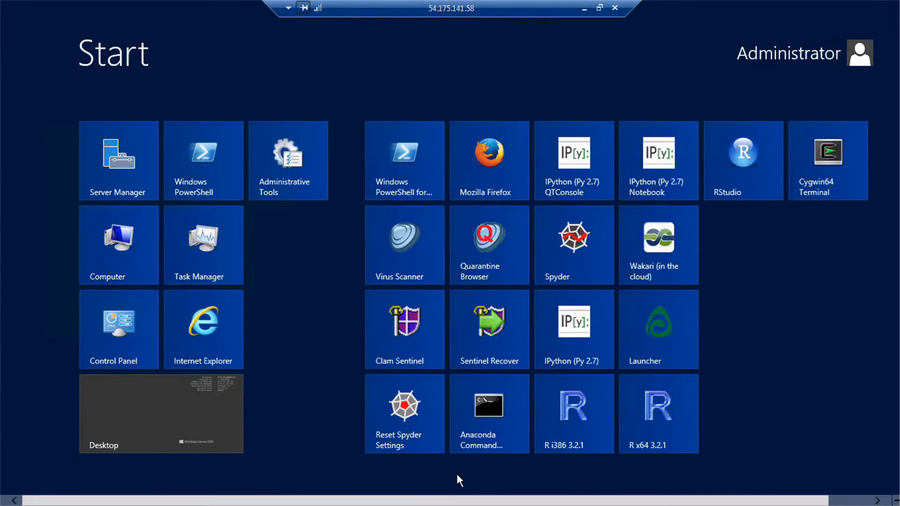
Run conda info in the Anaconda Command Prompt to display the Conda installation details, and close the prompt.
{"action": "left_click", "coordinate": [488, 409]}
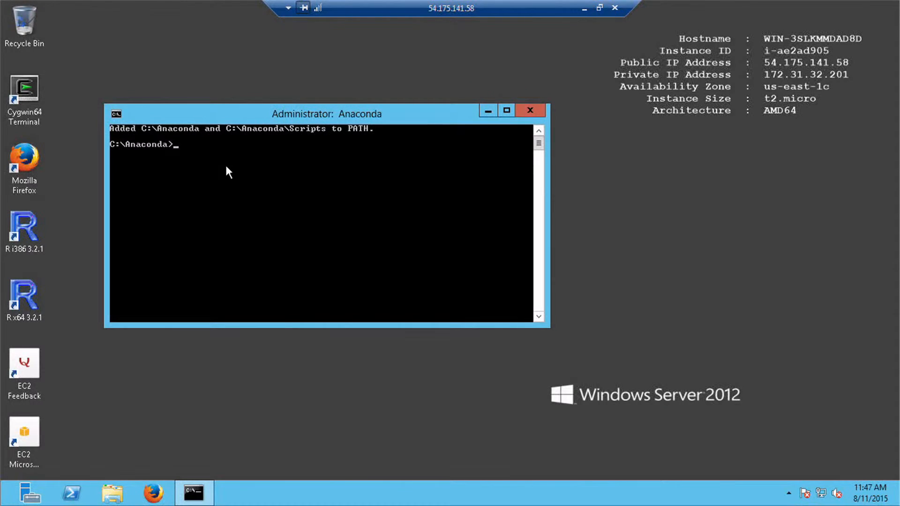
{"action": "type", "text": "conda info"}
{"action": "key", "text": "Return"}
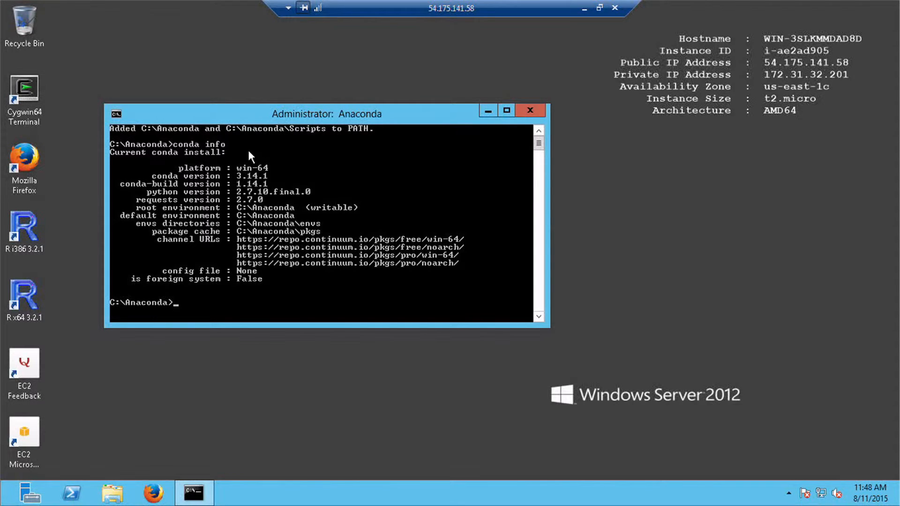
{"action": "left_click", "coordinate": [533, 109]}
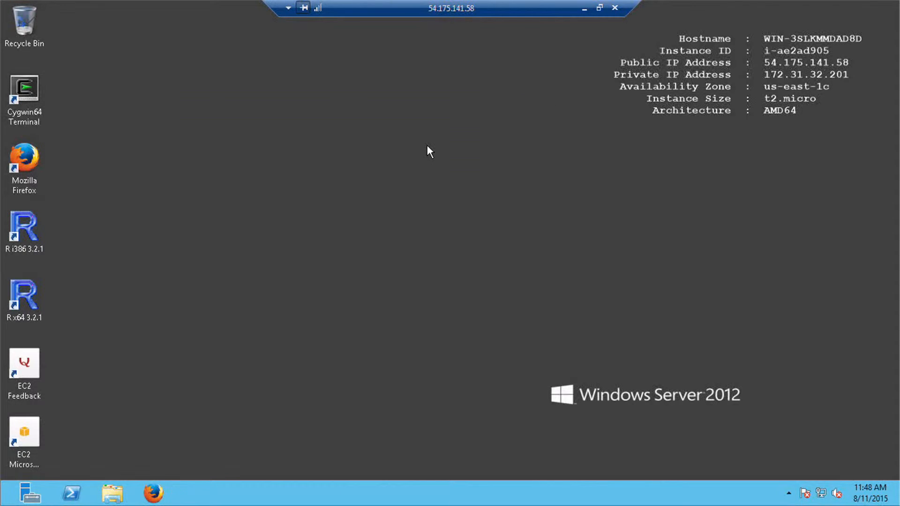
Launch Spyder from the Start screen to check that it loads, and close it.
{"action": "key", "text": "super"}
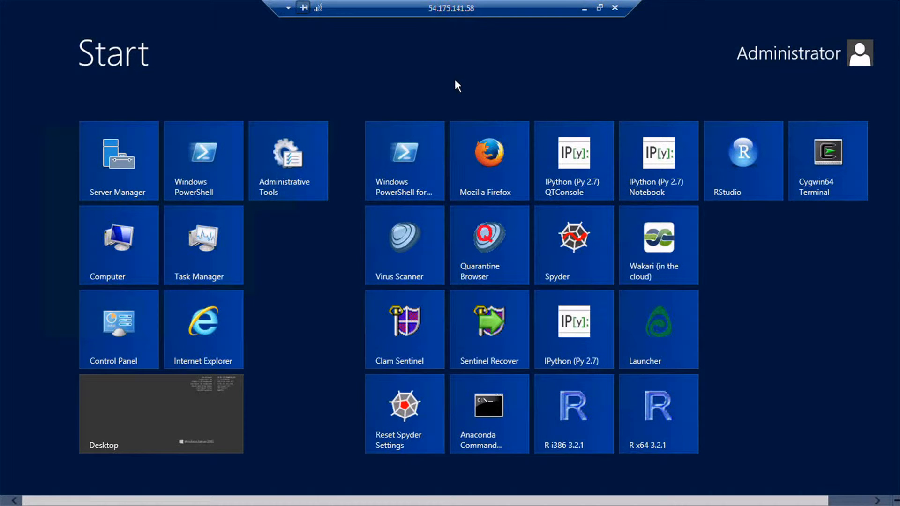
{"action": "left_click", "coordinate": [573, 249]}
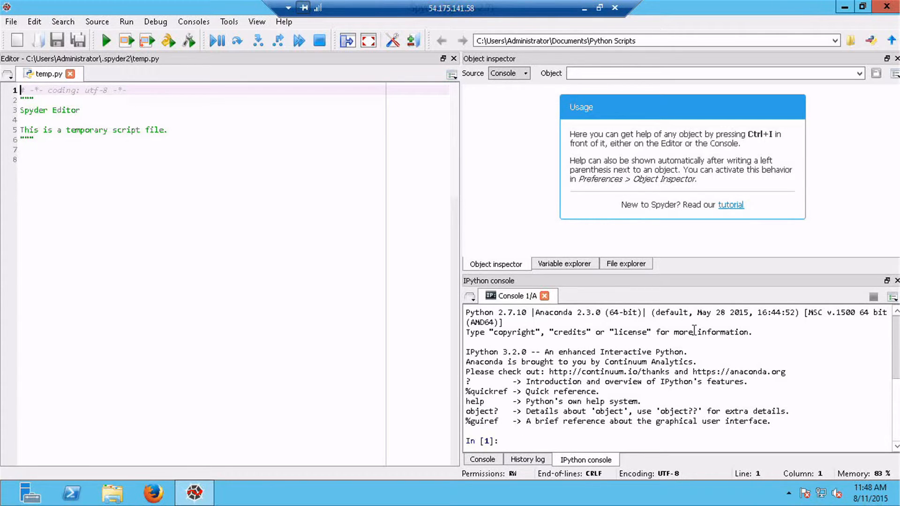
{"action": "left_click", "coordinate": [888, 8]}
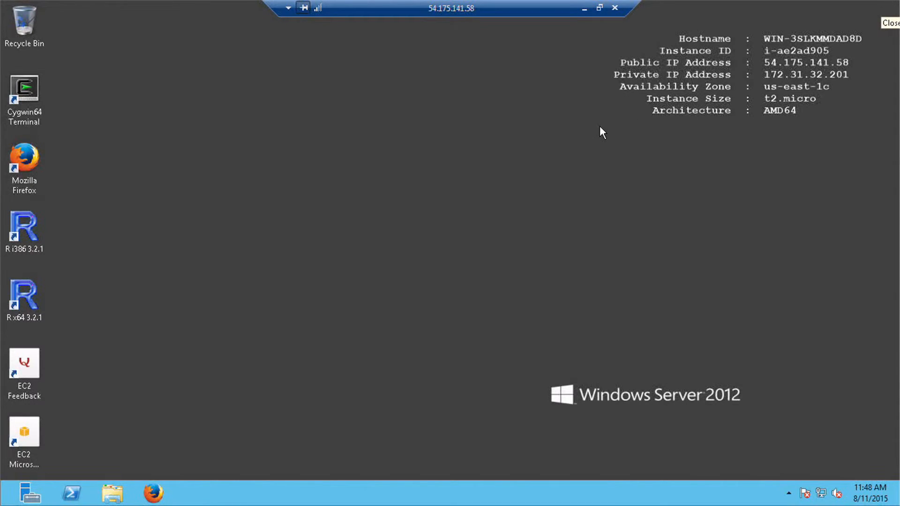
Launch RStudio from the Start screen to check that it loads, and close it.
{"action": "key", "text": "super"}
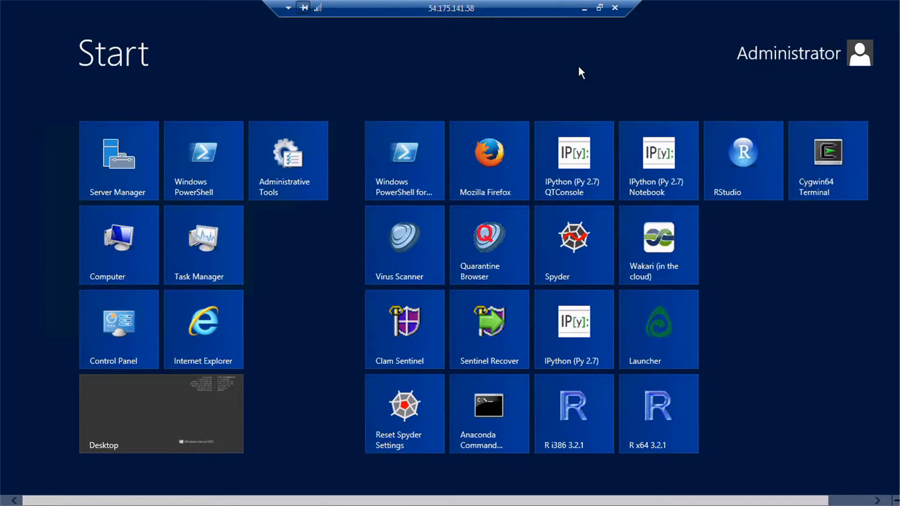
{"action": "left_click", "coordinate": [740, 161]}
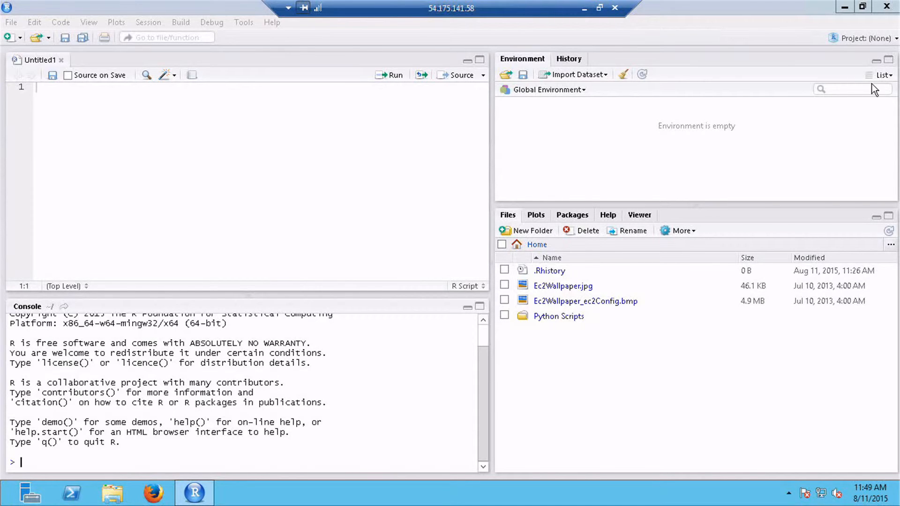
{"action": "left_click", "coordinate": [888, 11]}
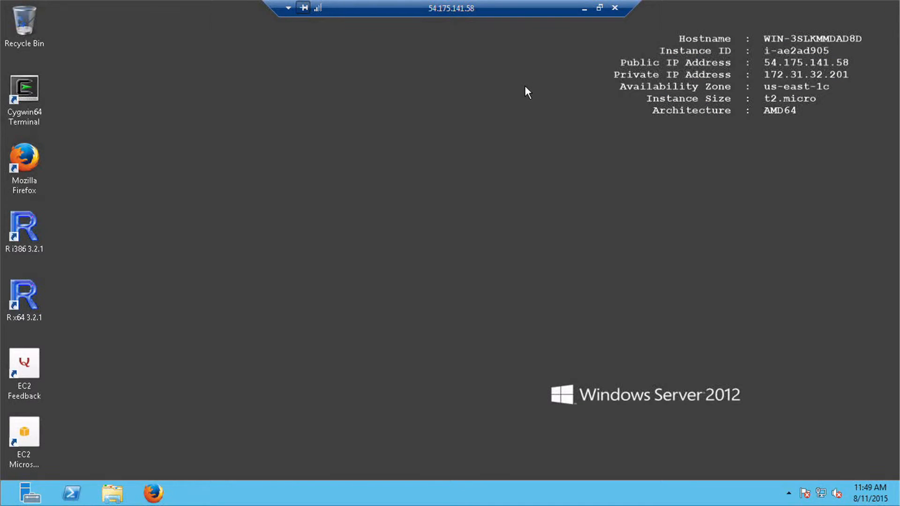
List the home directory's contents with ls -Acf in the Cygwin64 Terminal, and close the terminal.
{"action": "key", "text": "super"}
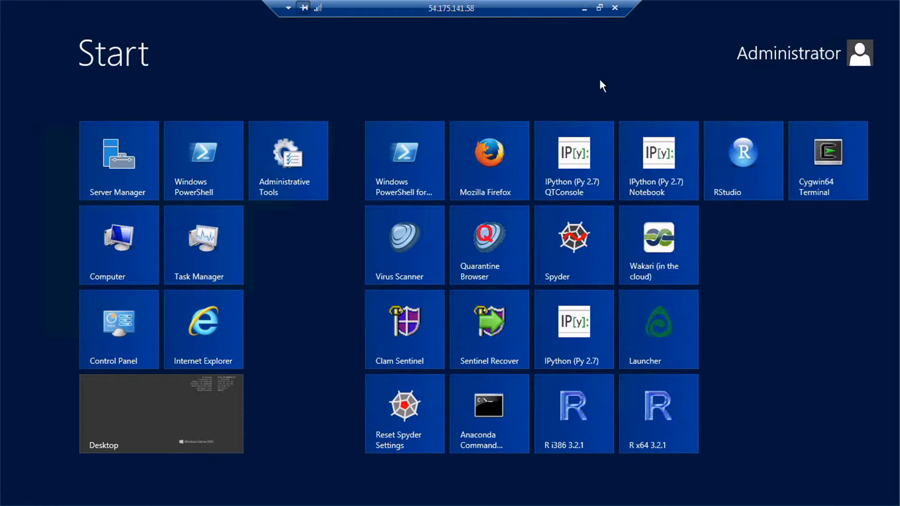
{"action": "left_click", "coordinate": [834, 170]}
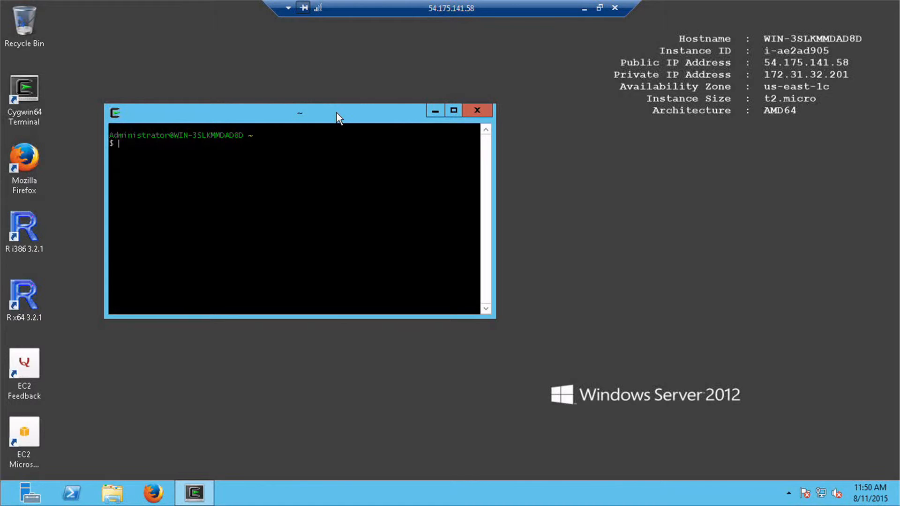
{"action": "left_click_drag", "start_coordinate": [337, 114], "coordinate": [343, 151]}
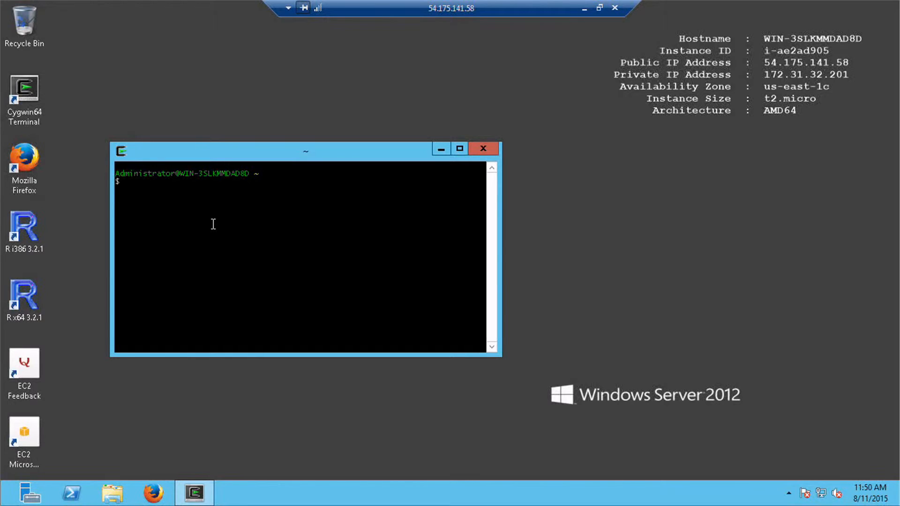
{"action": "type", "text": "ls"}
{"action": "type", "text": "-Acf"}
{"action": "key", "text": "Return"}
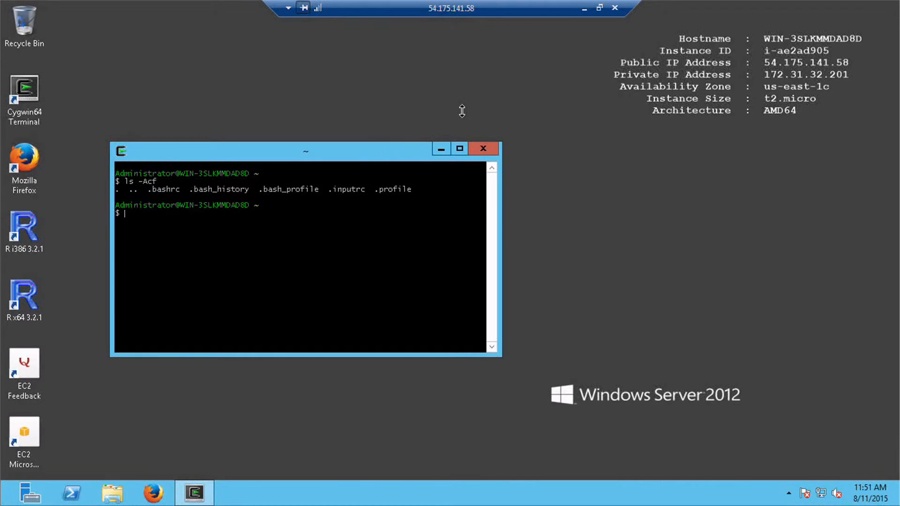
{"action": "left_click", "coordinate": [483, 148]}
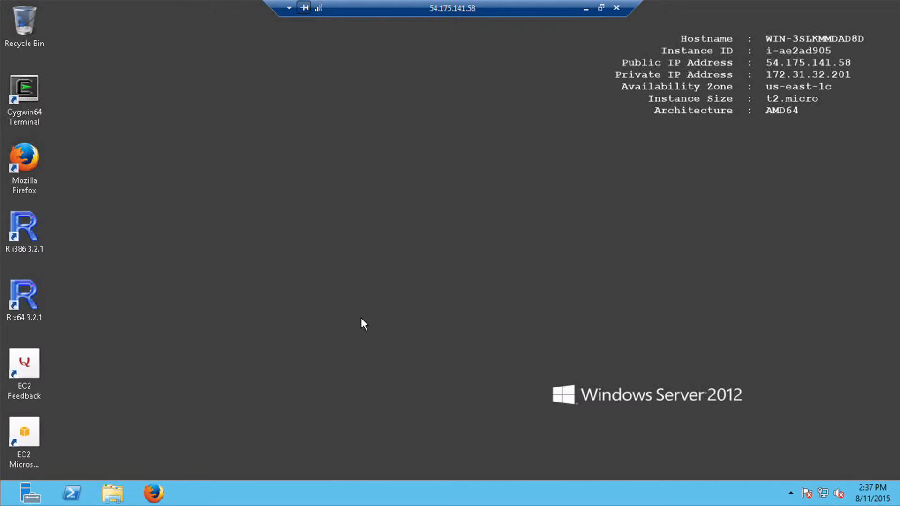
Search the apps for "control", open Control Panel and show its list of programs that can be uninstalled.
{"action": "key", "text": "super"}
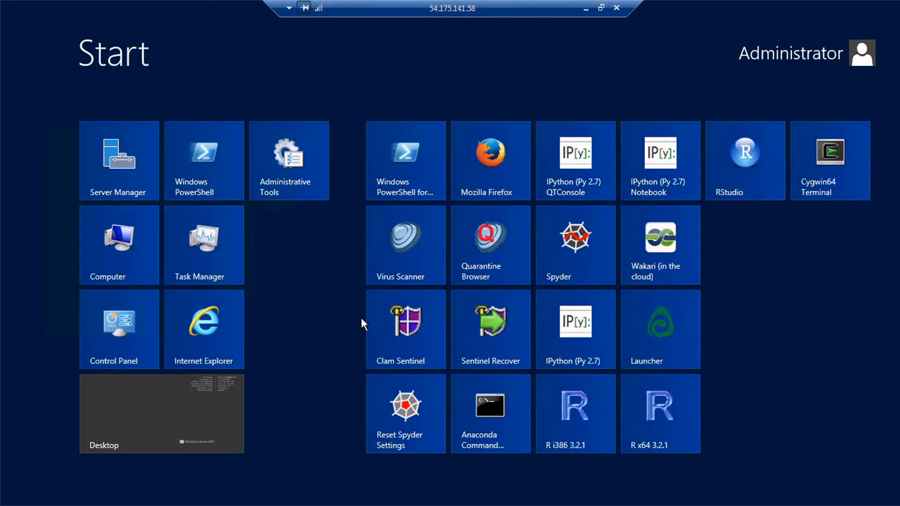
{"action": "type", "text": "control"}
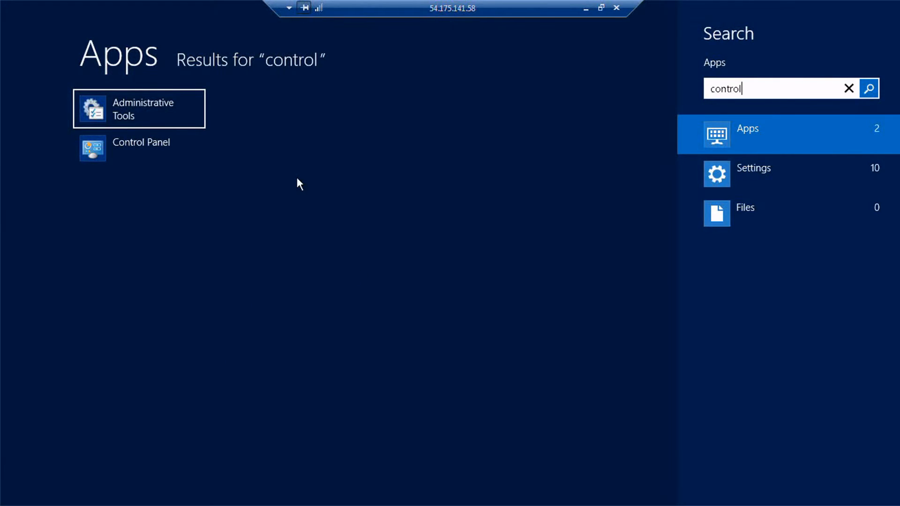
{"action": "left_click", "coordinate": [138, 151]}
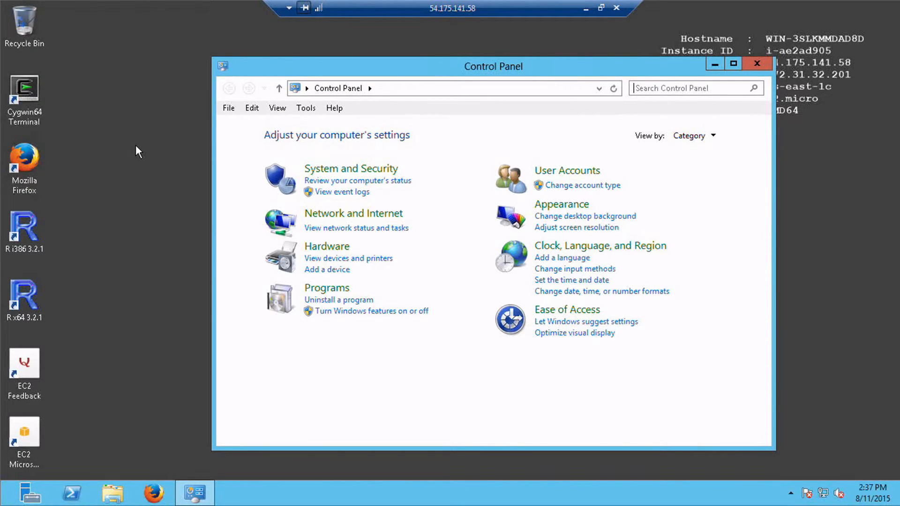
{"action": "left_click", "coordinate": [322, 302]}
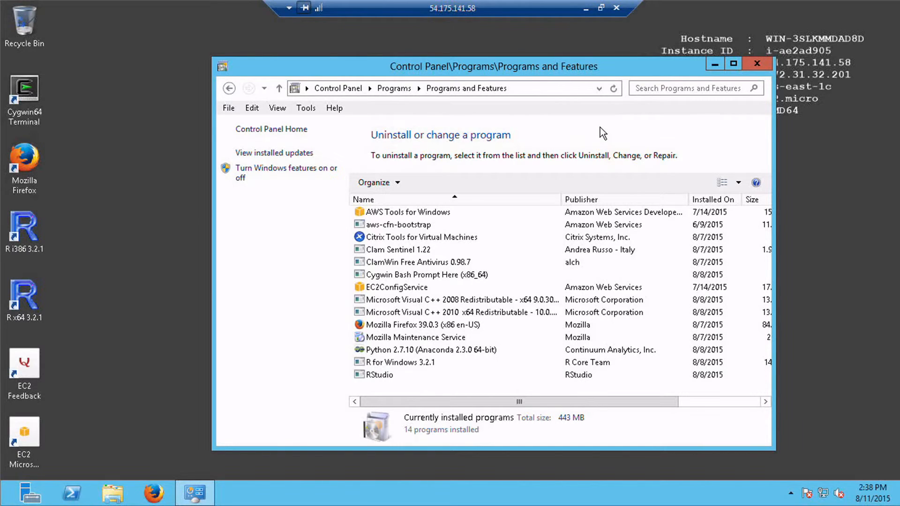
Browse to the Program Files folder on Local Disk (C:) in File Explorer.
{"action": "left_click", "coordinate": [114, 494]}
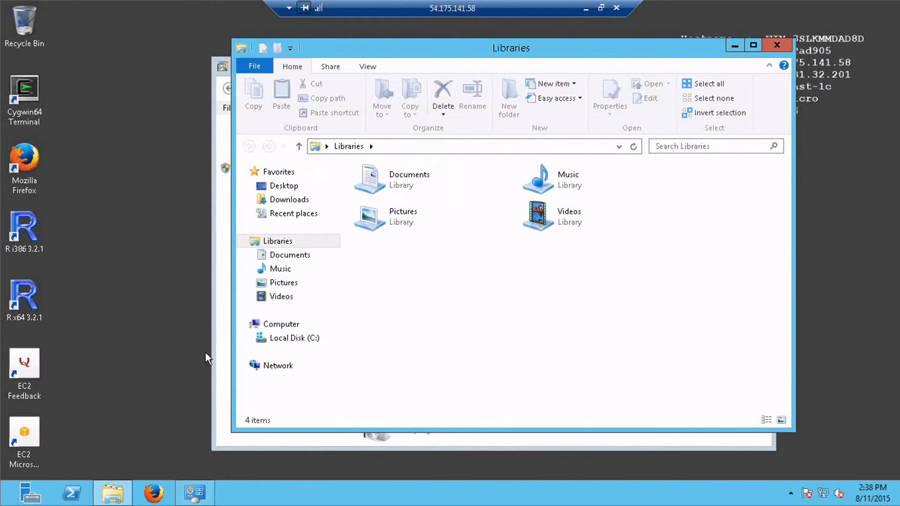
{"action": "left_click", "coordinate": [295, 339]}
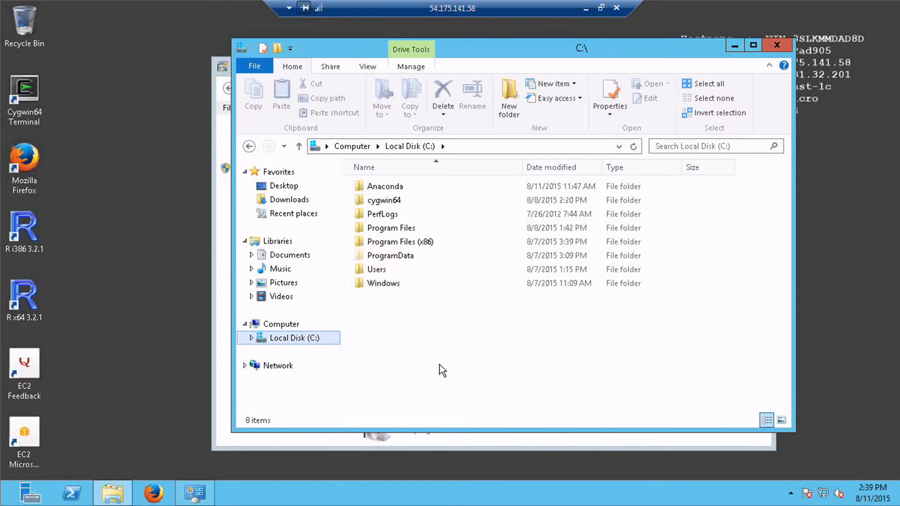
{"action": "double_click", "coordinate": [380, 229]}
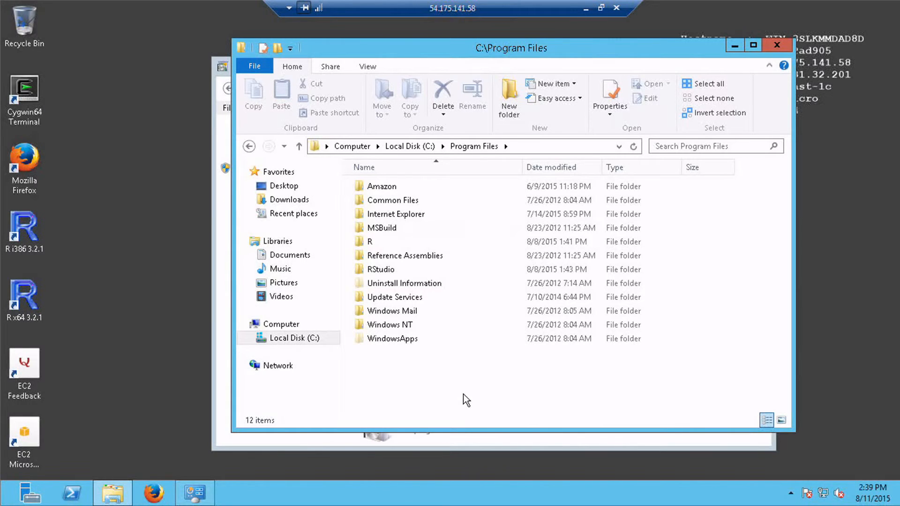
Show the Clam Sentinel options among the hidden notification icons, and close the Program Files and Programs and Features windows.
{"action": "left_click", "coordinate": [792, 495]}
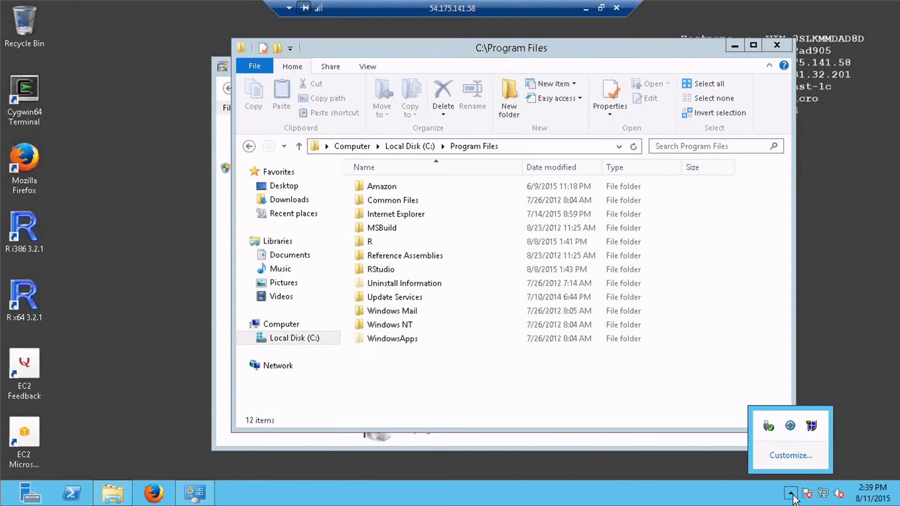
{"action": "right_click", "coordinate": [813, 426]}
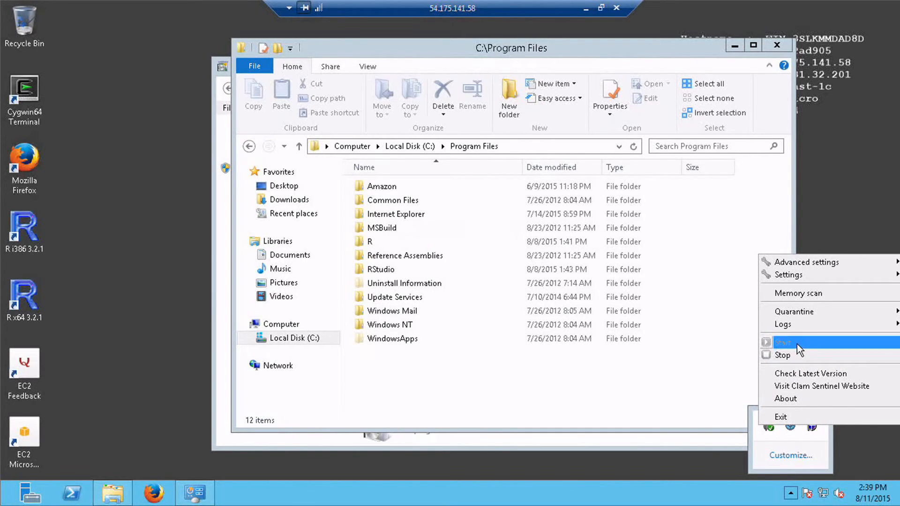
{"action": "left_click", "coordinate": [777, 45]}
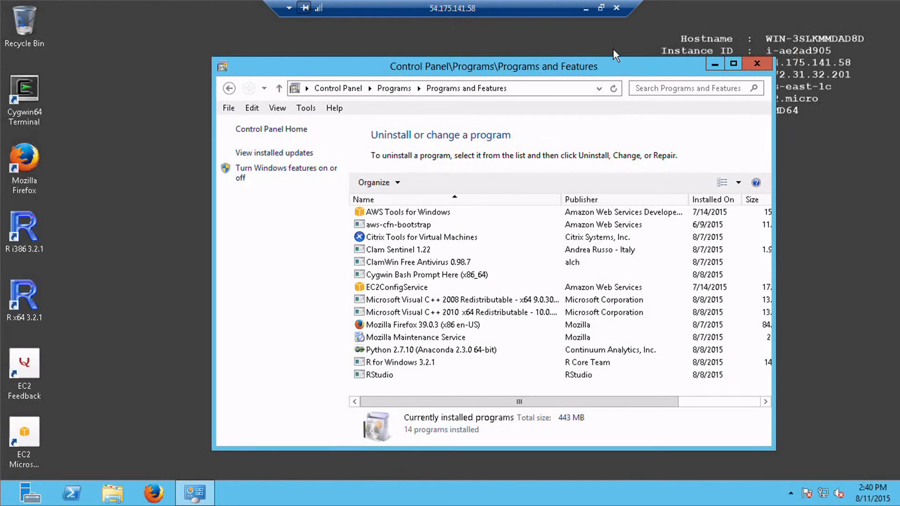
{"action": "left_click", "coordinate": [760, 64]}
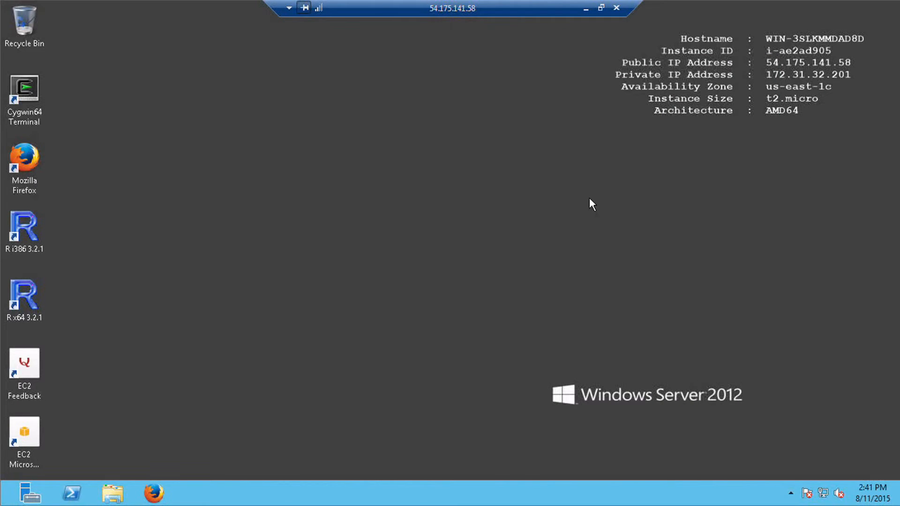
Disconnect the remote desktop session to the Windows Server 2012 instance and confirm the disconnection.
{"action": "left_click", "coordinate": [617, 9]}
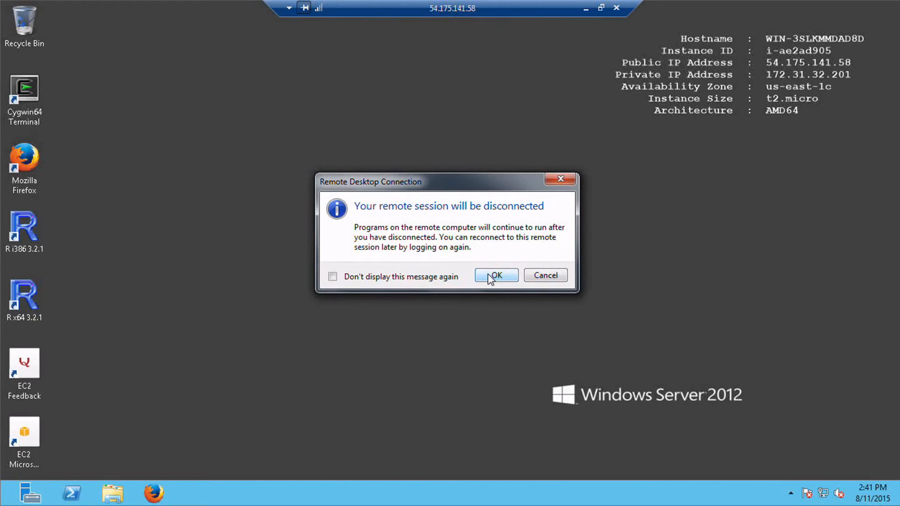
{"action": "left_click", "coordinate": [491, 278]}
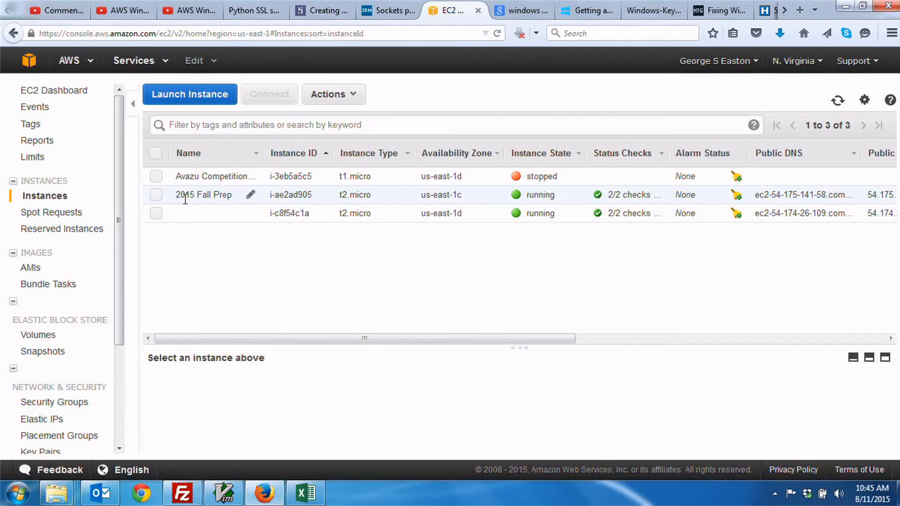
Select only the 2015 Fall Prep instance in the EC2 console and start creating an image from it.
{"action": "left_click", "coordinate": [157, 196]}
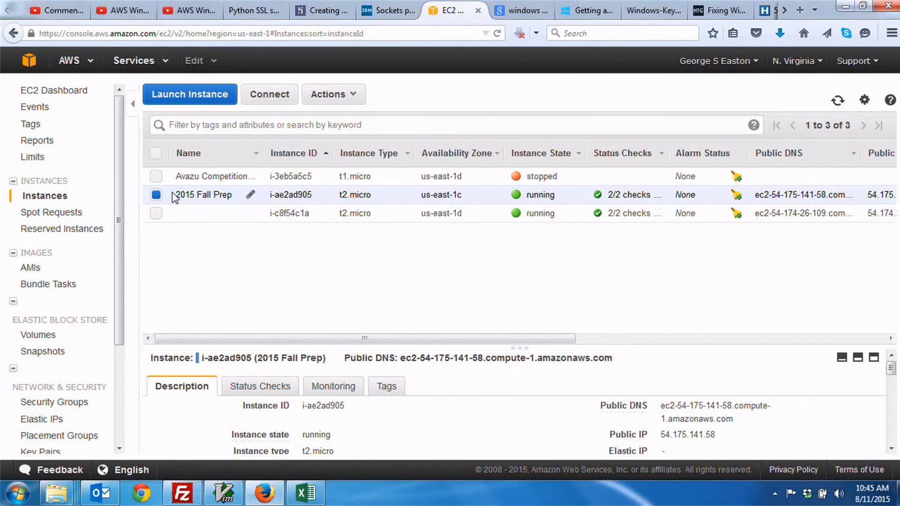
{"action": "left_click", "coordinate": [156, 177]}
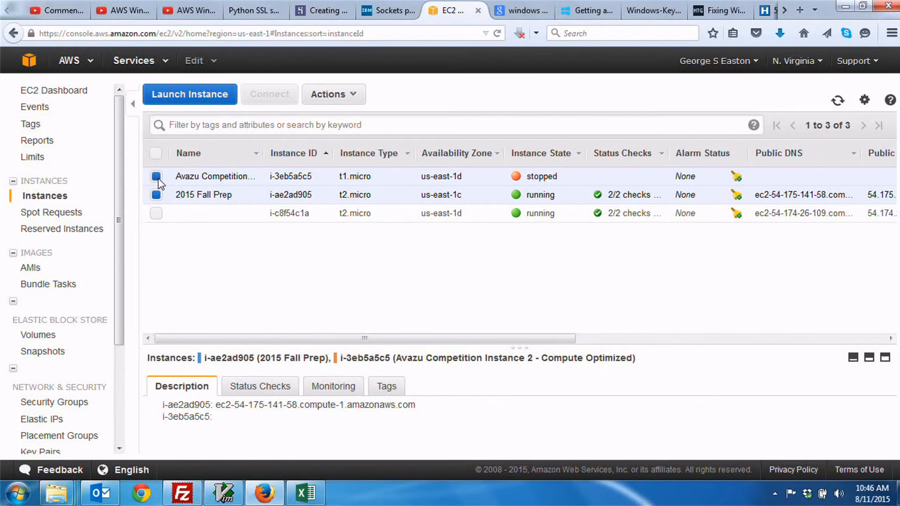
{"action": "left_click", "coordinate": [156, 177]}
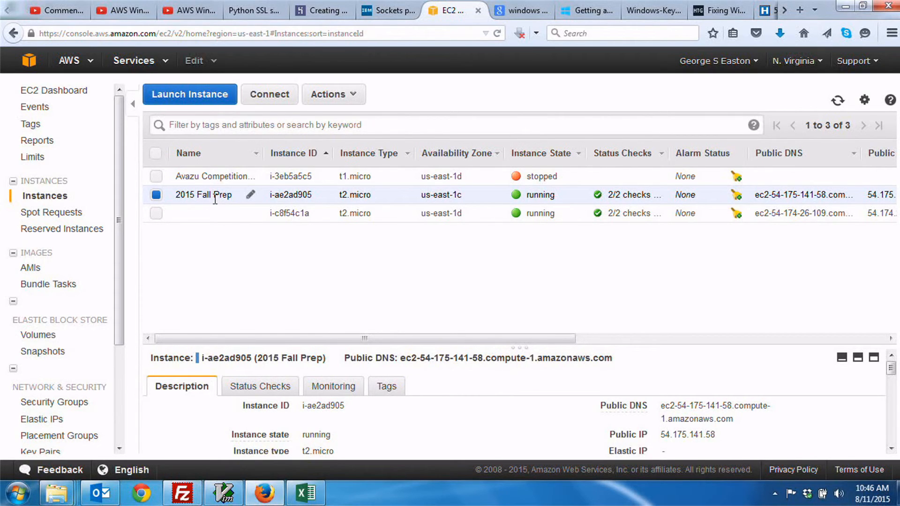
{"action": "left_click", "coordinate": [333, 97]}
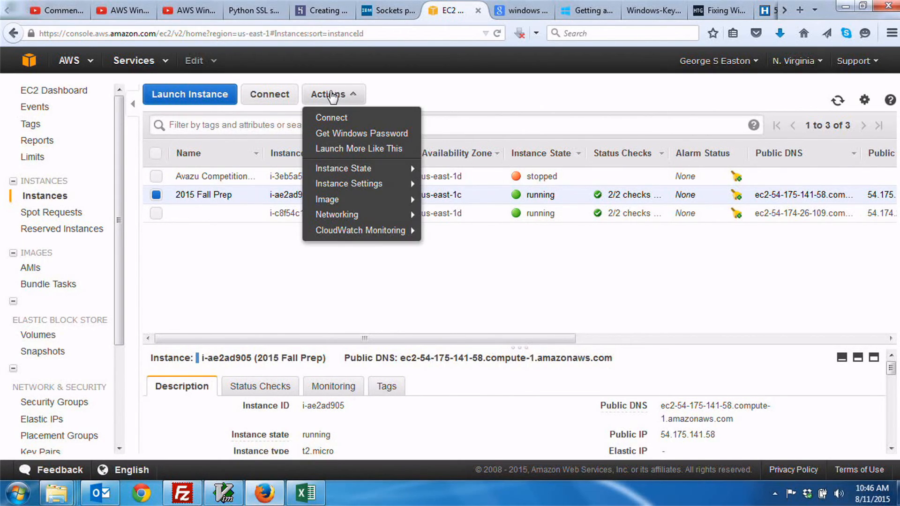
{"action": "mouse_move", "coordinate": [334, 204]}
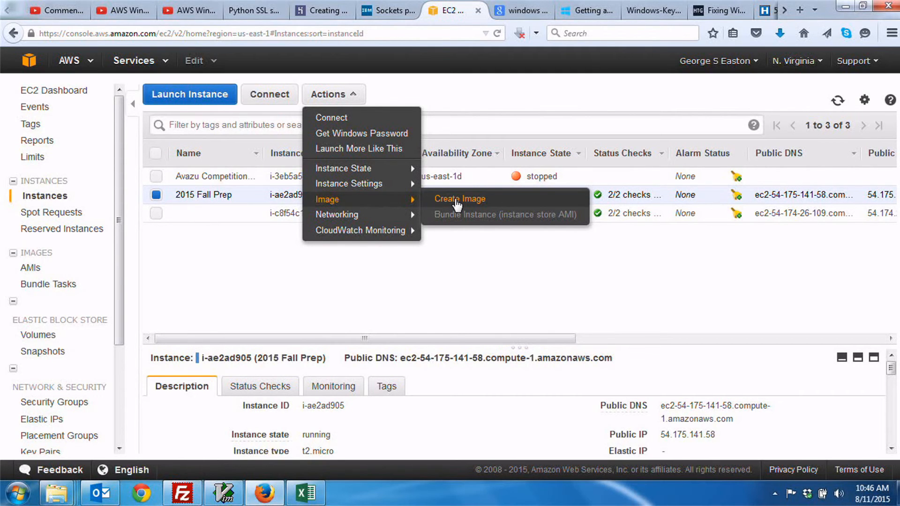
{"action": "left_click", "coordinate": [457, 200]}
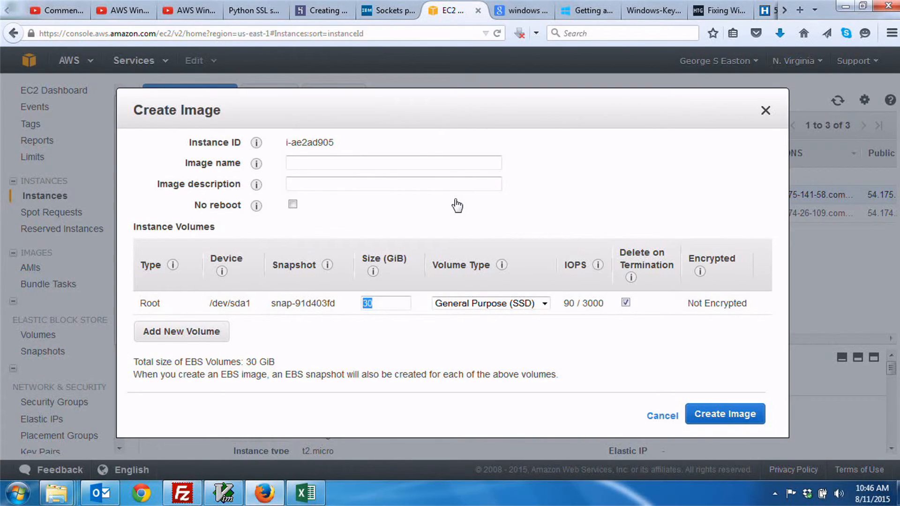
Name the image "Fall 2015 Windows 2012 Server Provisions for Data Science", leave the description empty, and create it.
{"action": "left_click", "coordinate": [309, 164]}
{"action": "type", "text": "Fall 2015 Window"}
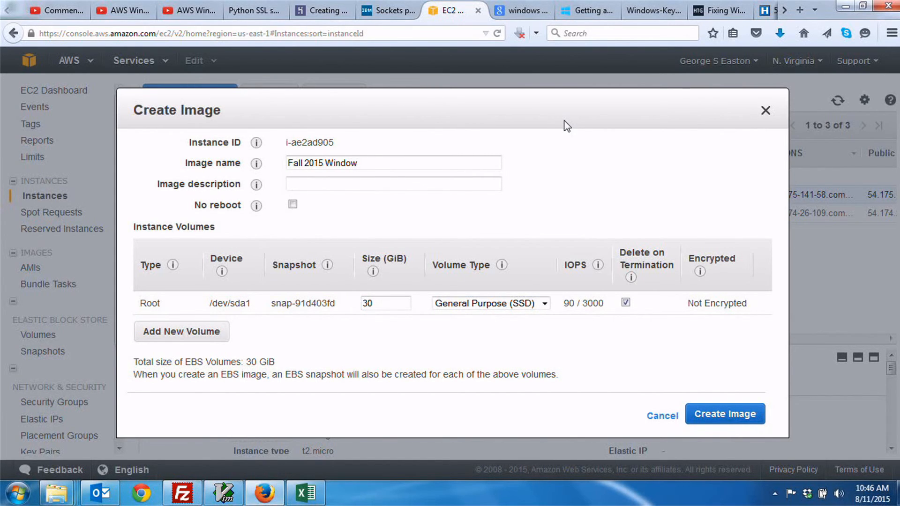
{"action": "type", "text": "s 2012 Server Provisions for"}
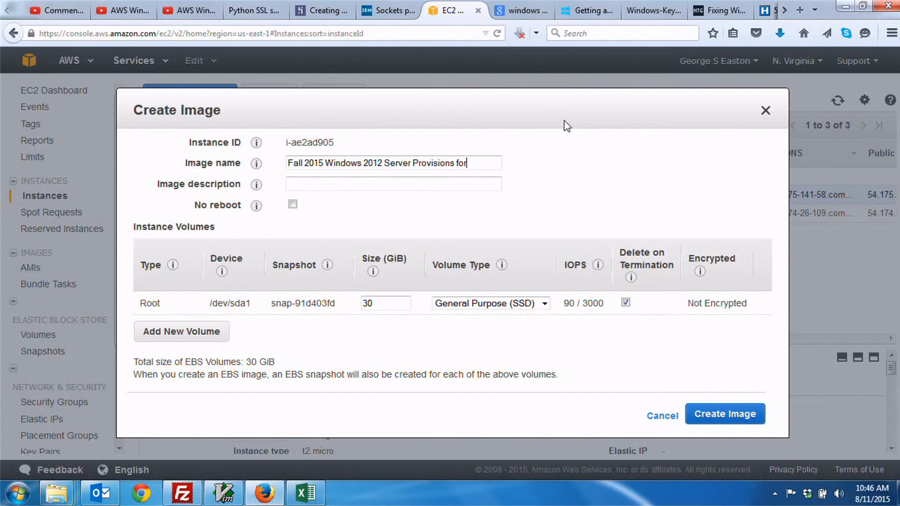
{"action": "type", "text": "Data Science"}
{"action": "left_click", "coordinate": [312, 184]}
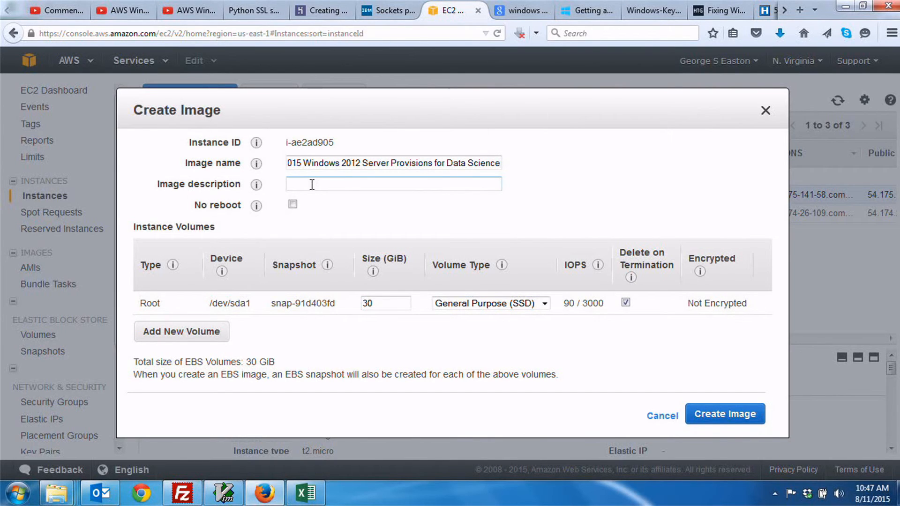
{"action": "left_click", "coordinate": [312, 162]}
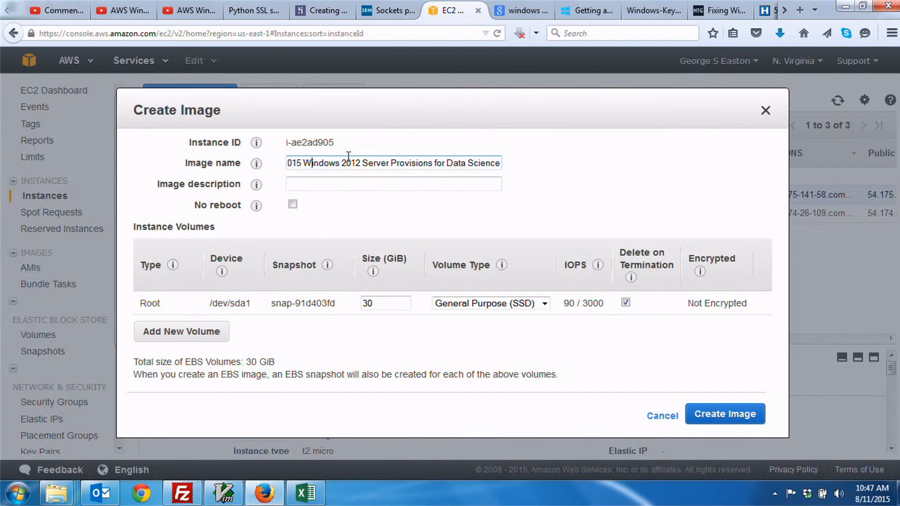
{"action": "key", "text": "Home"}
{"action": "type", "text": "Fall"}
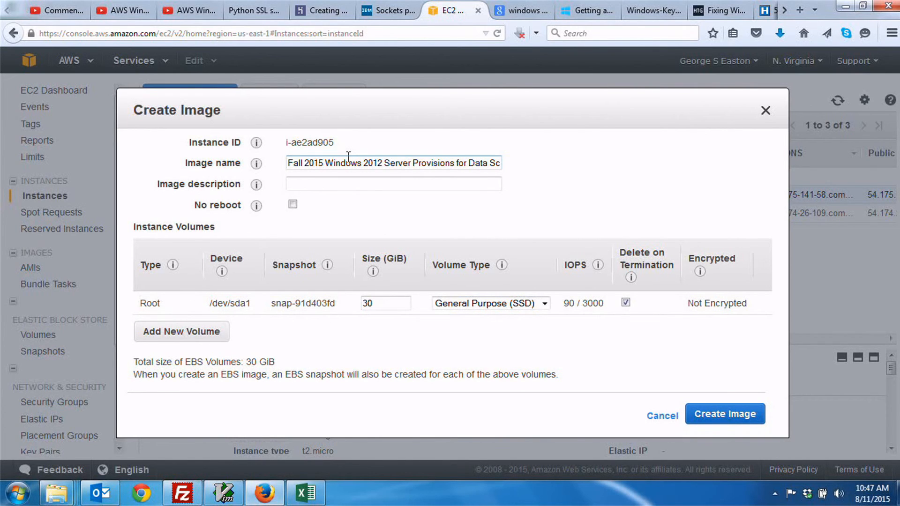
{"action": "left_click", "coordinate": [722, 416]}
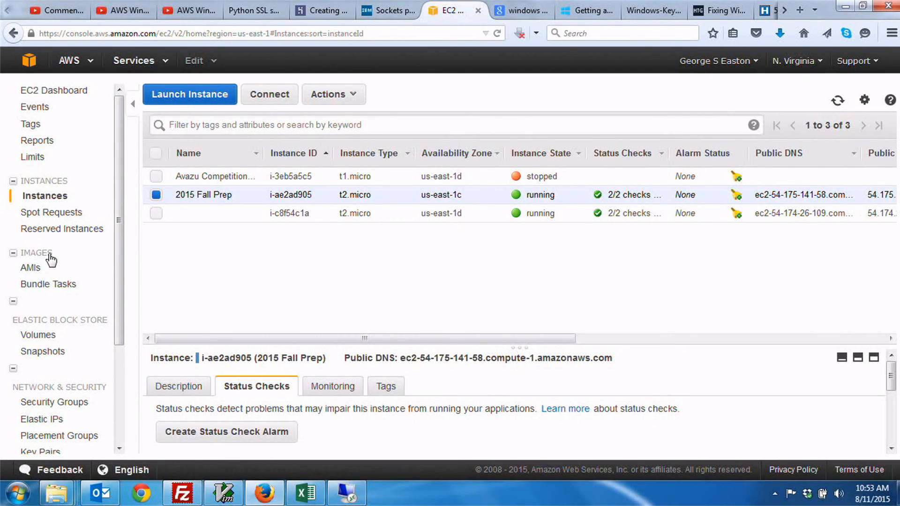
Show the list of owned AMIs and widen the AMI Name column to fit the image's full name.
{"action": "left_click", "coordinate": [32, 271]}
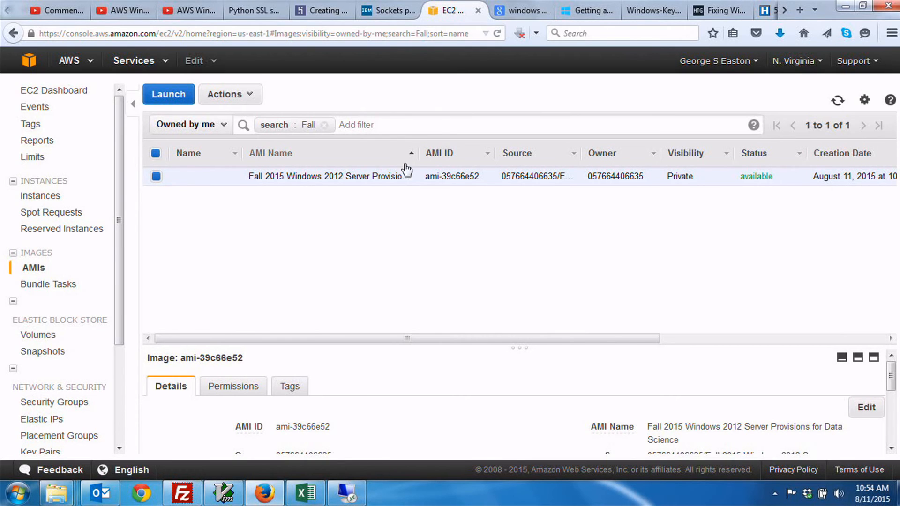
{"action": "left_click_drag", "start_coordinate": [418, 155], "coordinate": [497, 153]}
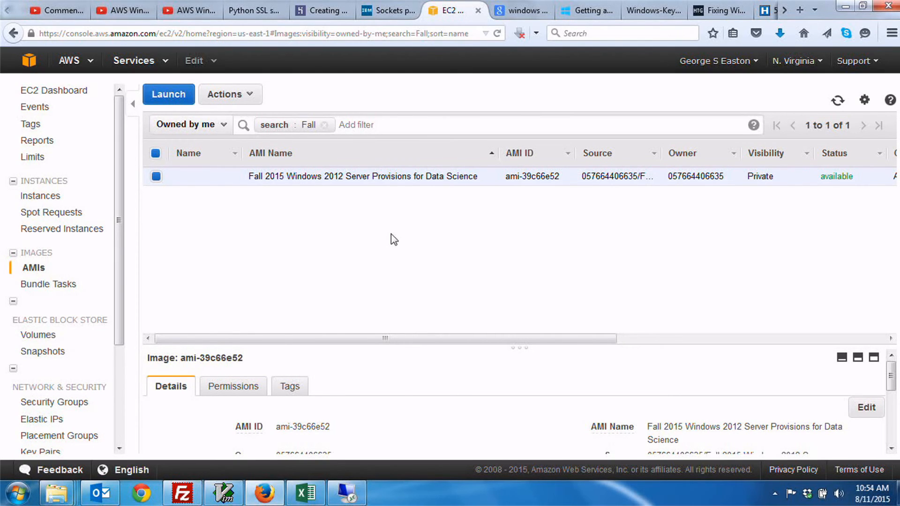